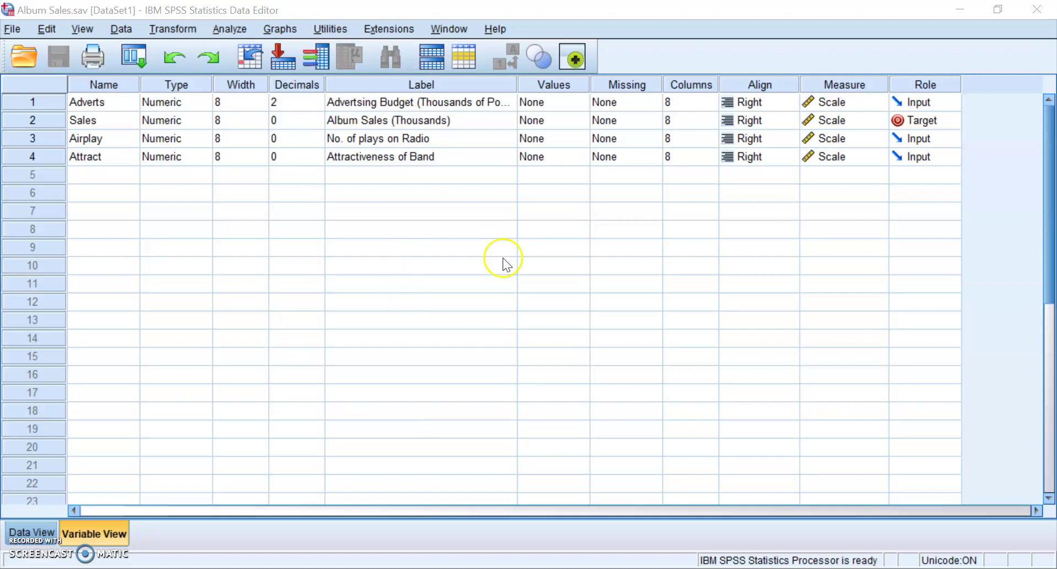
- Review the labels of Advertising Budget, Album Sales, No. of plays on Radio and Attractiveness of Band
{"action": "left_click", "coordinate": [414, 105]}
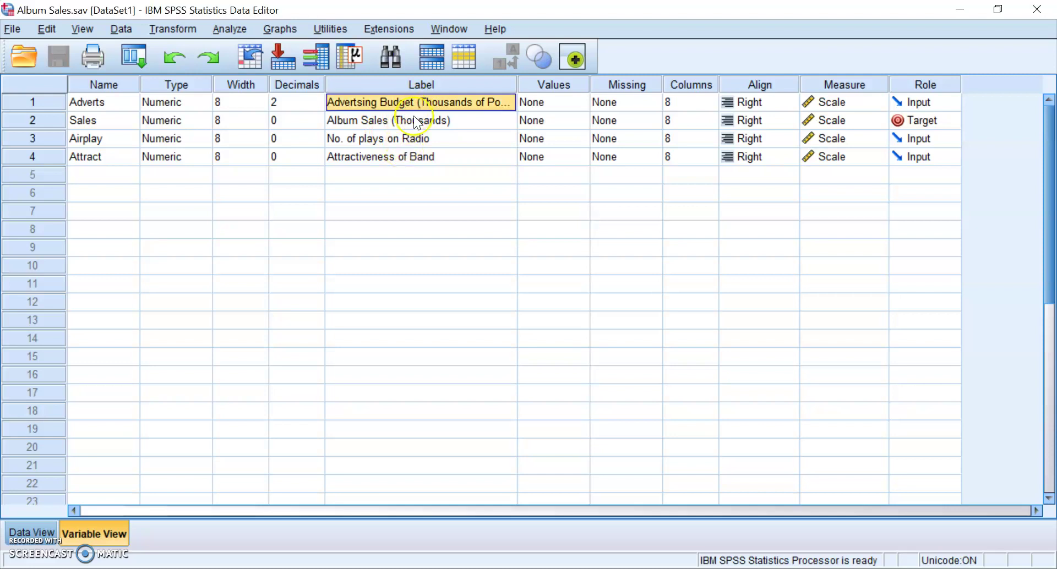
{"action": "left_click", "coordinate": [414, 120]}
{"action": "left_click", "coordinate": [425, 139]}
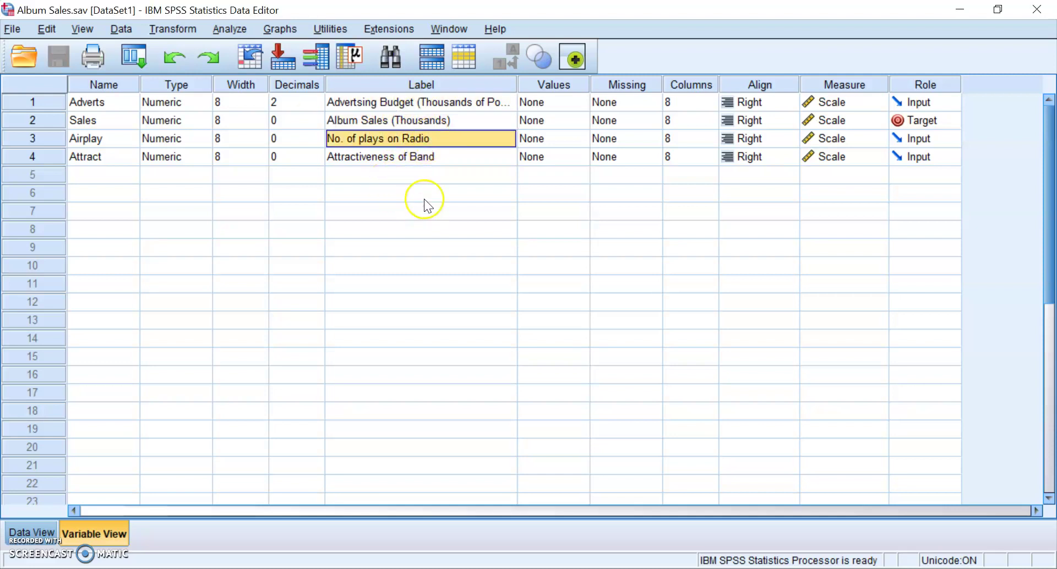
{"action": "left_click", "coordinate": [432, 160]}
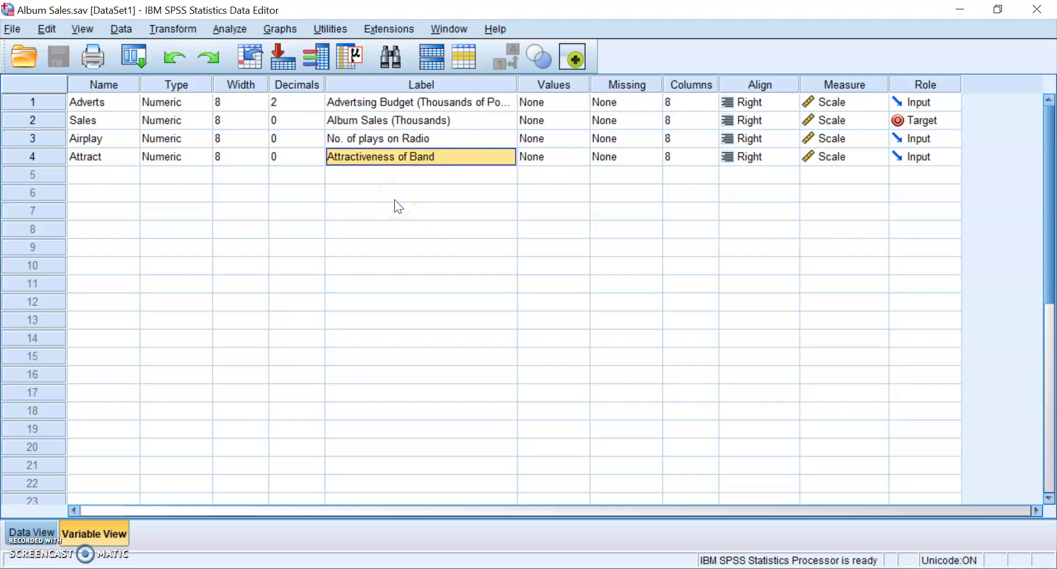
{"action": "left_click", "coordinate": [424, 122]}
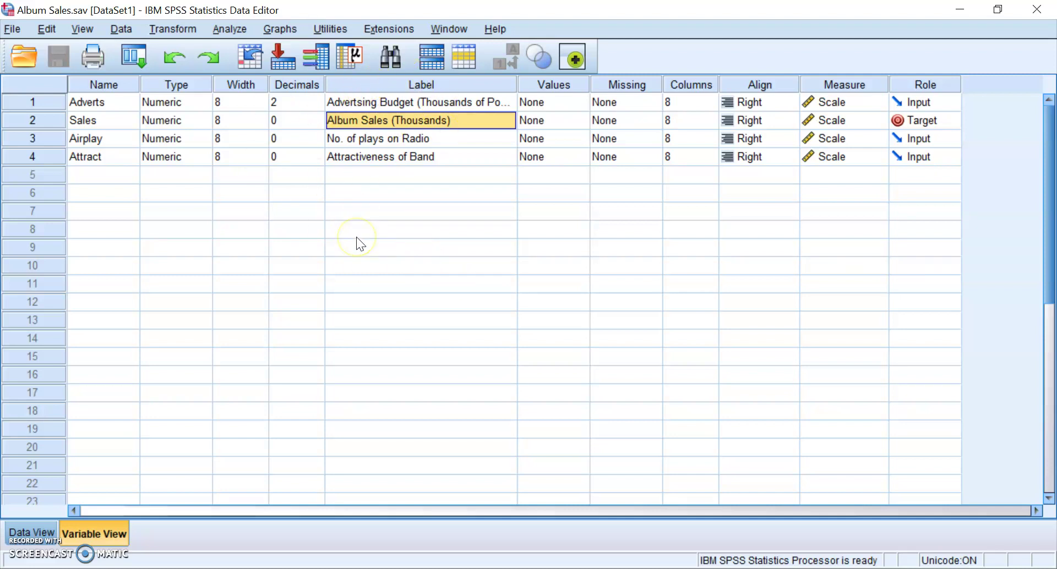
- Switch to Data View and inspect Sales, Airplay and Attract values, including row 6
{"action": "left_click", "coordinate": [32, 533]}
{"action": "left_click", "coordinate": [146, 269]}
{"action": "left_click", "coordinate": [240, 287]}
{"action": "left_click", "coordinate": [287, 287]}
{"action": "left_click", "coordinate": [165, 214]}
{"action": "left_click", "coordinate": [286, 213]}
- In Linear Regression, set Album Sales as dependent and Advertising Budget as the block 1 predictor
{"action": "left_click", "coordinate": [230, 31]}
{"action": "mouse_move", "coordinate": [377, 203]}
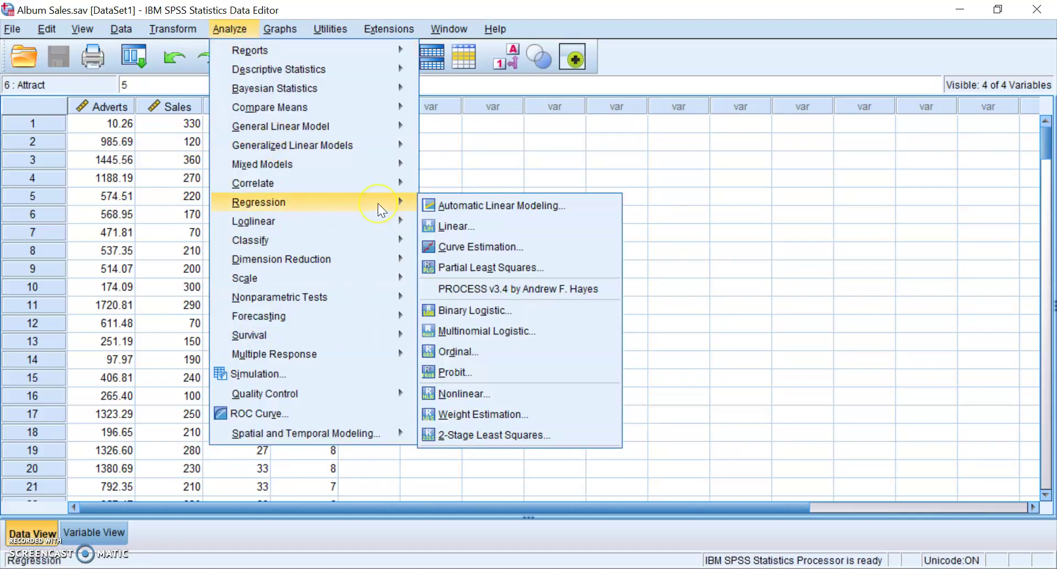
{"action": "left_click", "coordinate": [520, 222]}
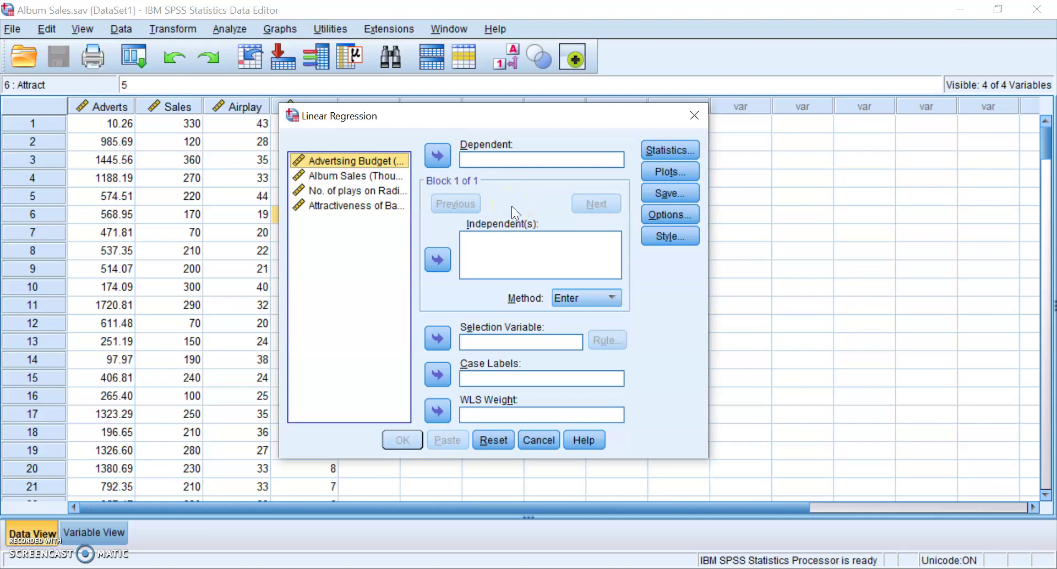
{"action": "left_click", "coordinate": [358, 176]}
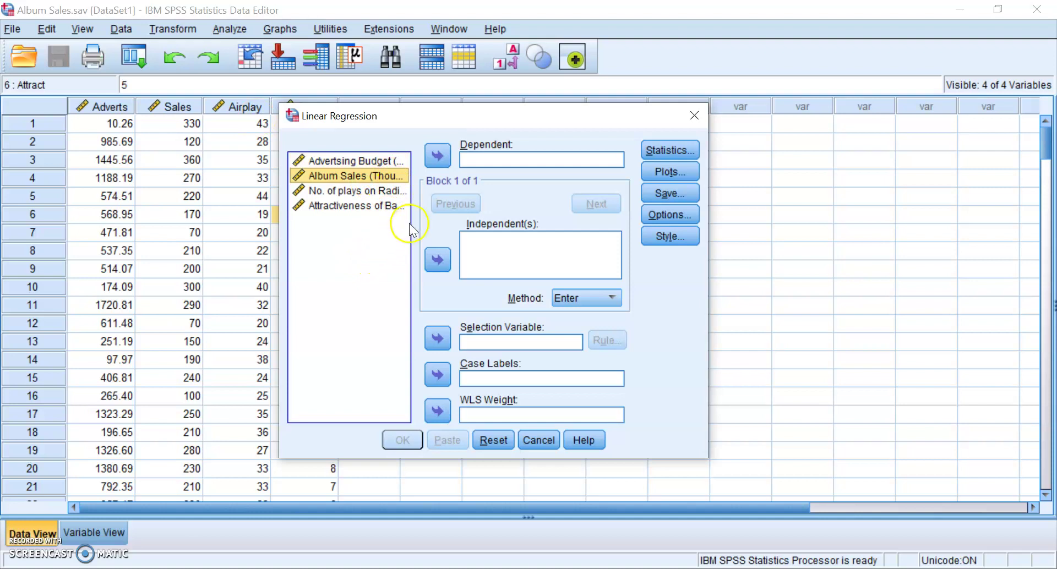
{"action": "left_click", "coordinate": [438, 156]}
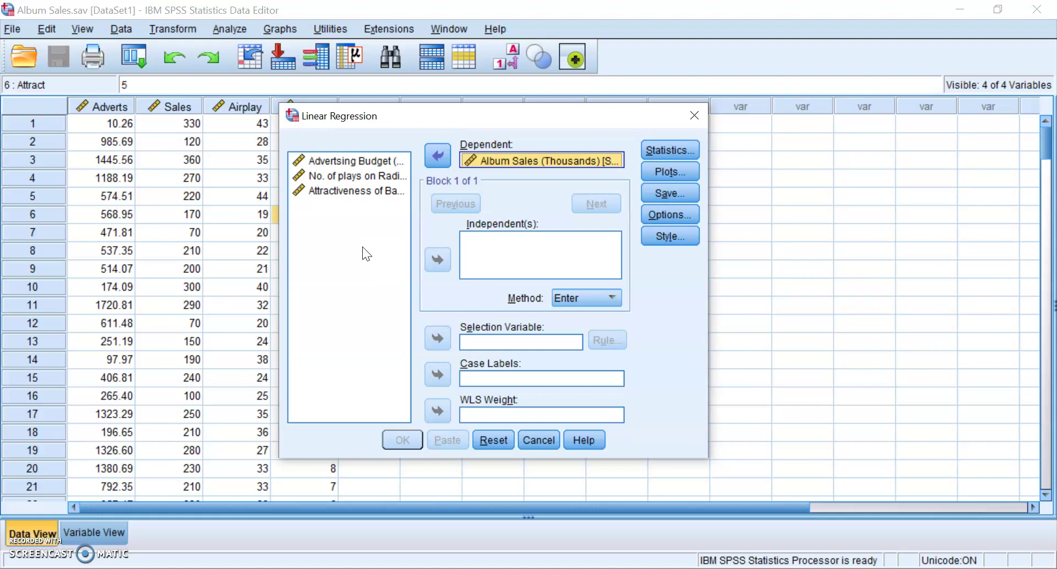
{"action": "left_click", "coordinate": [341, 161]}
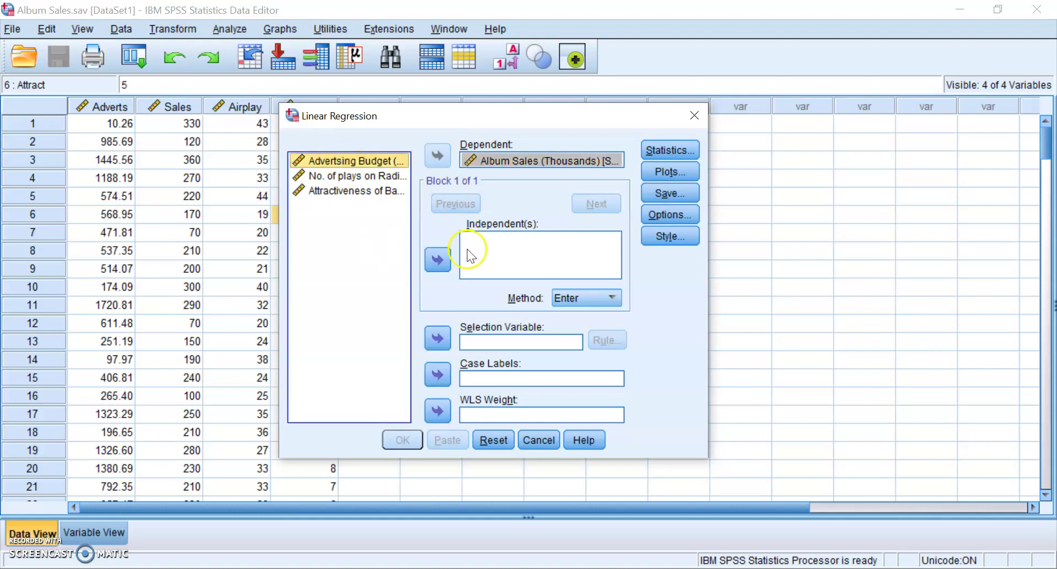
{"action": "left_click", "coordinate": [438, 266]}
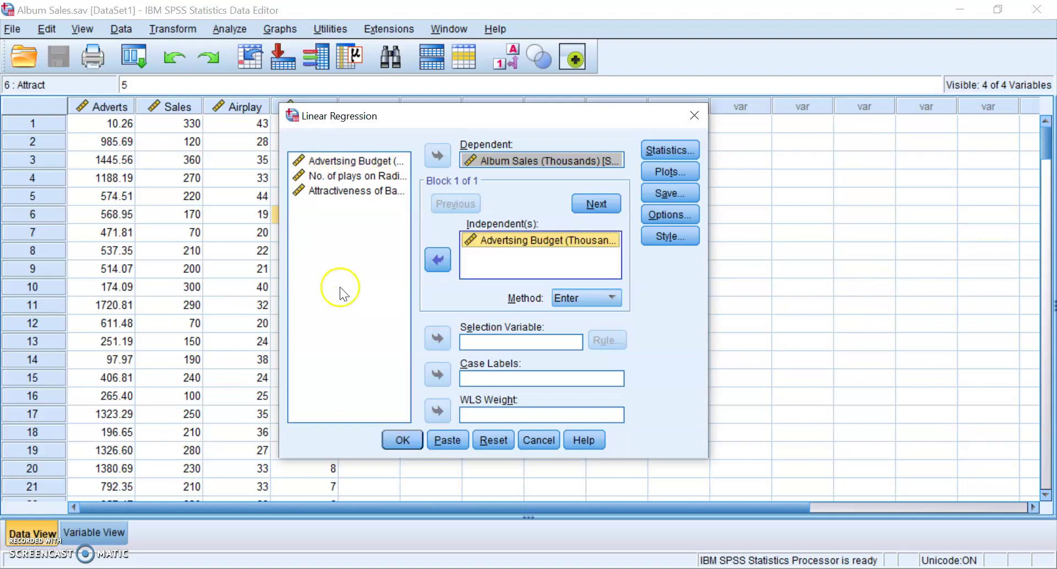
- Add No. of plays on Radio as the block 2 predictor
{"action": "left_click", "coordinate": [583, 208]}
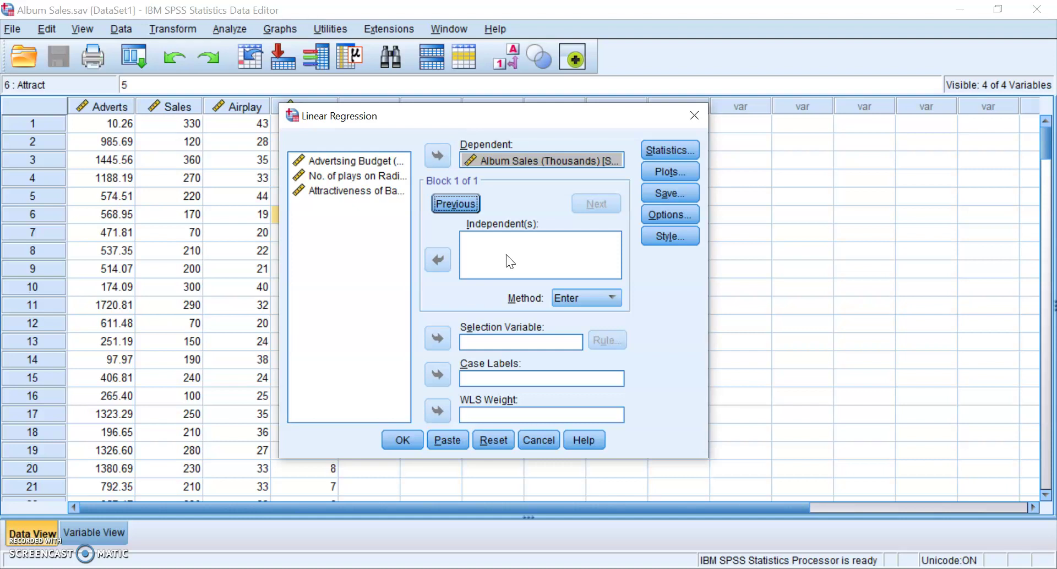
{"action": "left_click", "coordinate": [399, 176]}
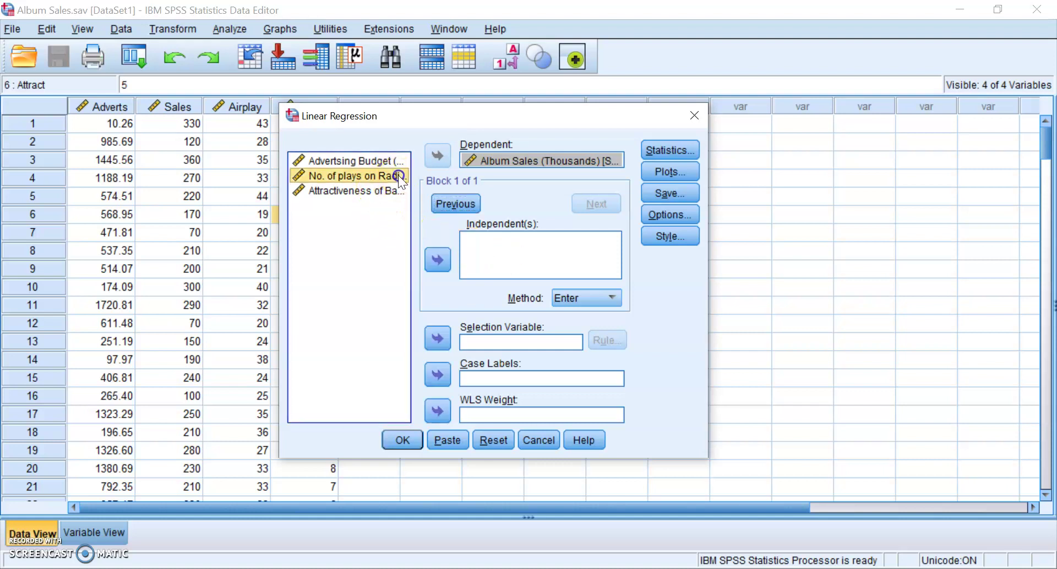
{"action": "left_click", "coordinate": [436, 260]}
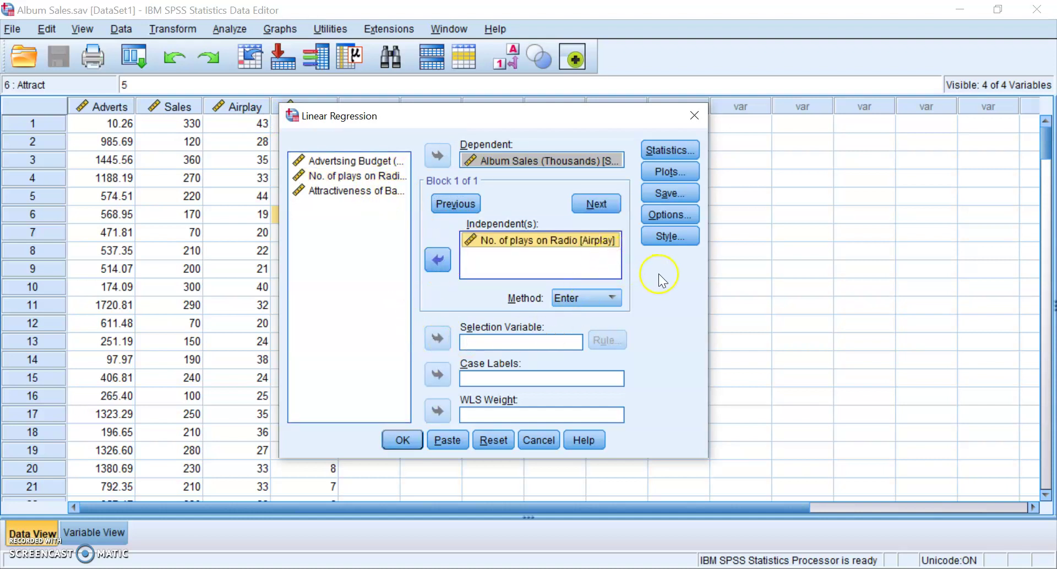
- Add Attractiveness of Band as the block 3 predictor and open the Statistics options
{"action": "left_click", "coordinate": [603, 207]}
{"action": "left_click", "coordinate": [353, 190]}
{"action": "left_click", "coordinate": [436, 260]}
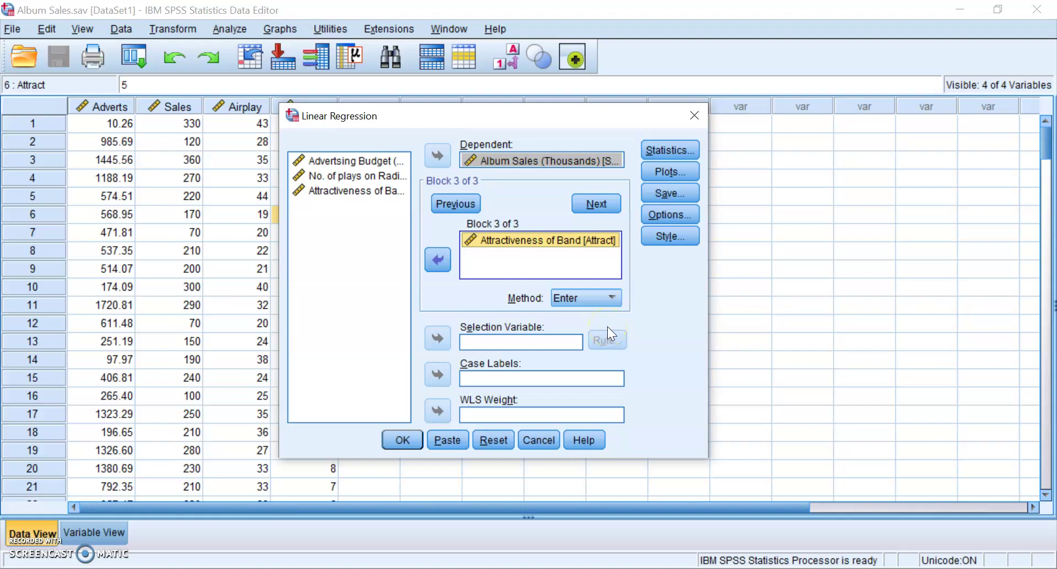
{"action": "left_click", "coordinate": [688, 157]}
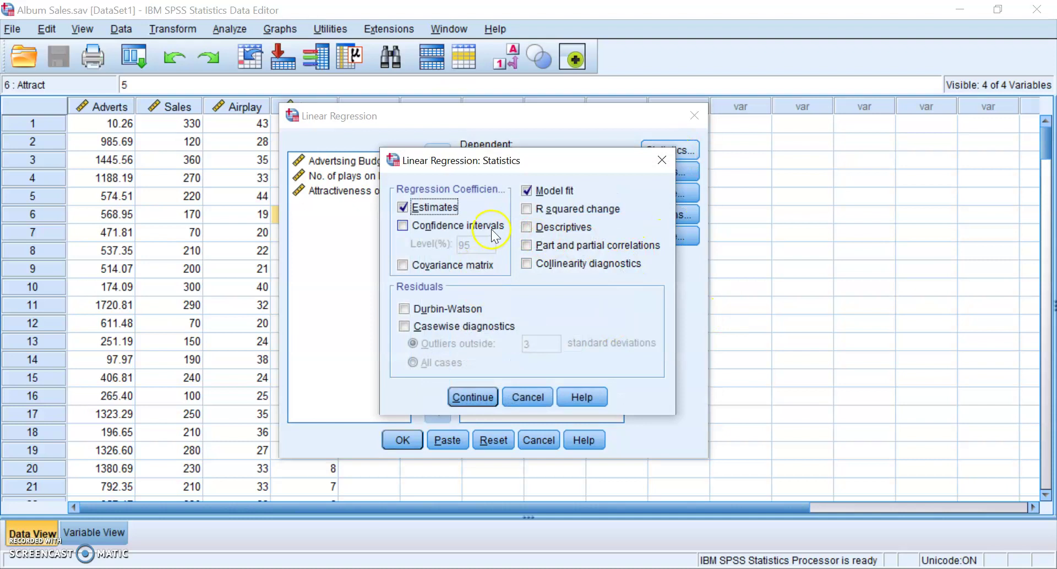
- Request confidence intervals, R squared change, descriptives, part/partial correlations, collinearity and Durbin-Watson, then run
{"action": "left_click", "coordinate": [493, 234]}
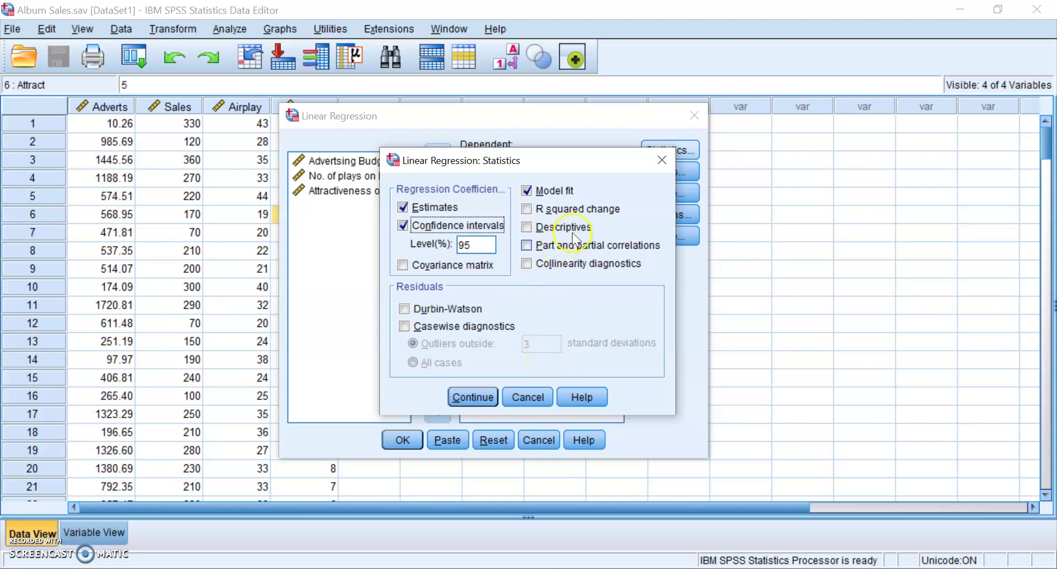
{"action": "left_click", "coordinate": [595, 209]}
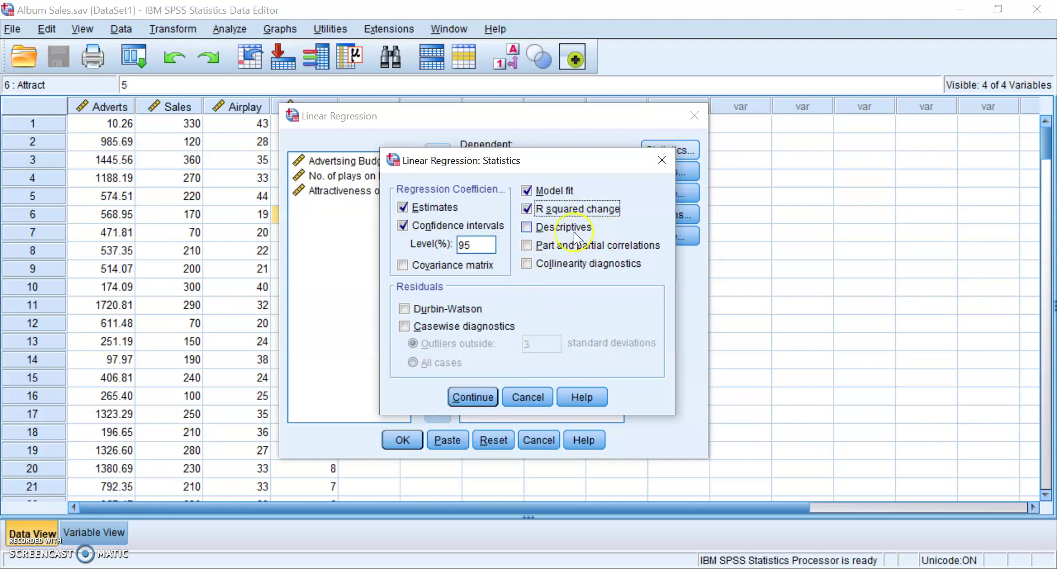
{"action": "left_click", "coordinate": [574, 231]}
{"action": "left_click", "coordinate": [598, 246]}
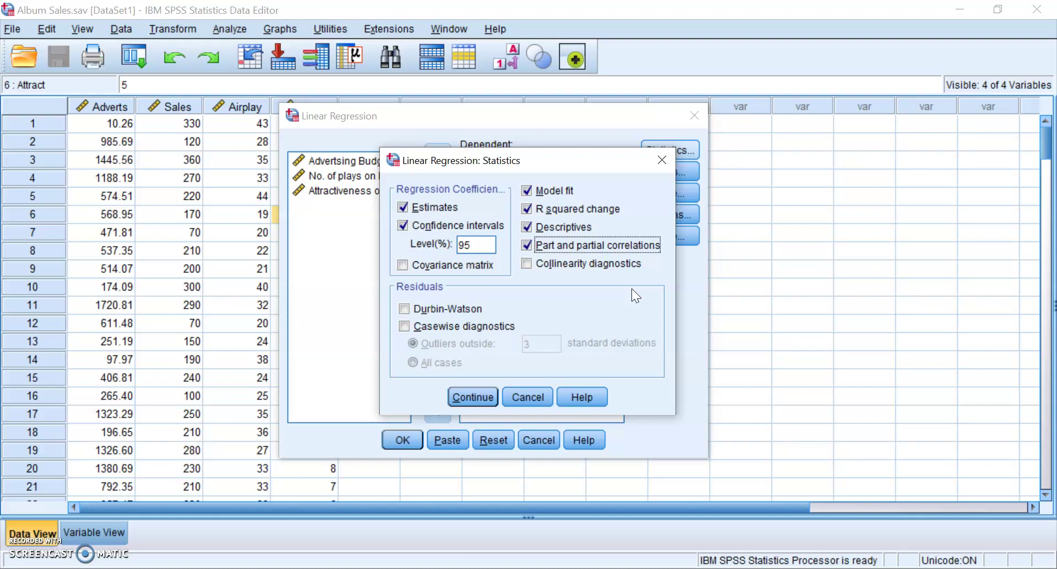
{"action": "left_click", "coordinate": [606, 266]}
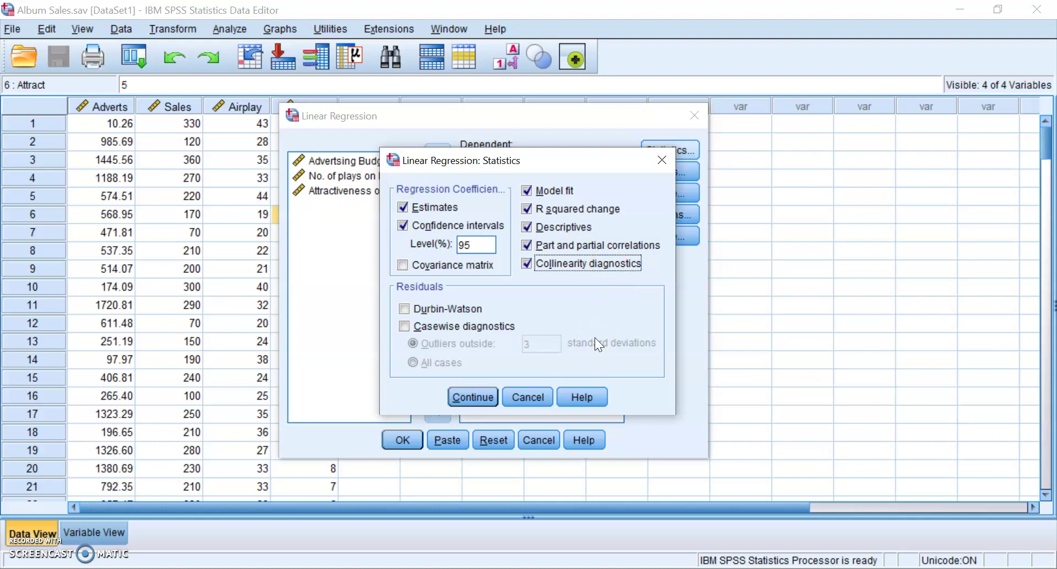
{"action": "left_click", "coordinate": [443, 309]}
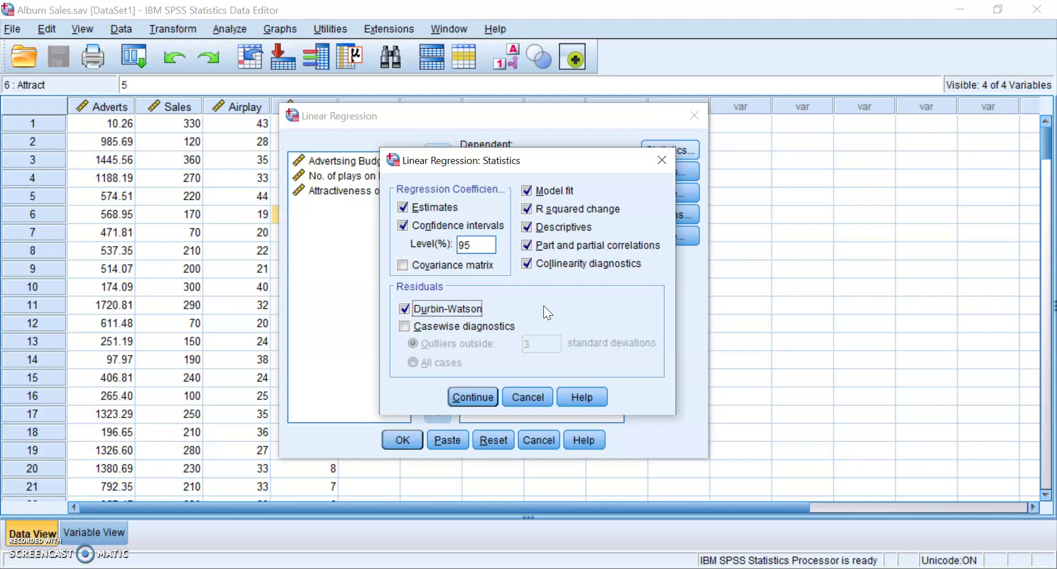
{"action": "left_click", "coordinate": [488, 403]}
{"action": "left_click", "coordinate": [408, 444]}
- Scroll from the Correlations table to the Model Summary showing R Square .665 and Durbin-Watson 1.950
{"action": "left_click", "coordinate": [537, 387]}
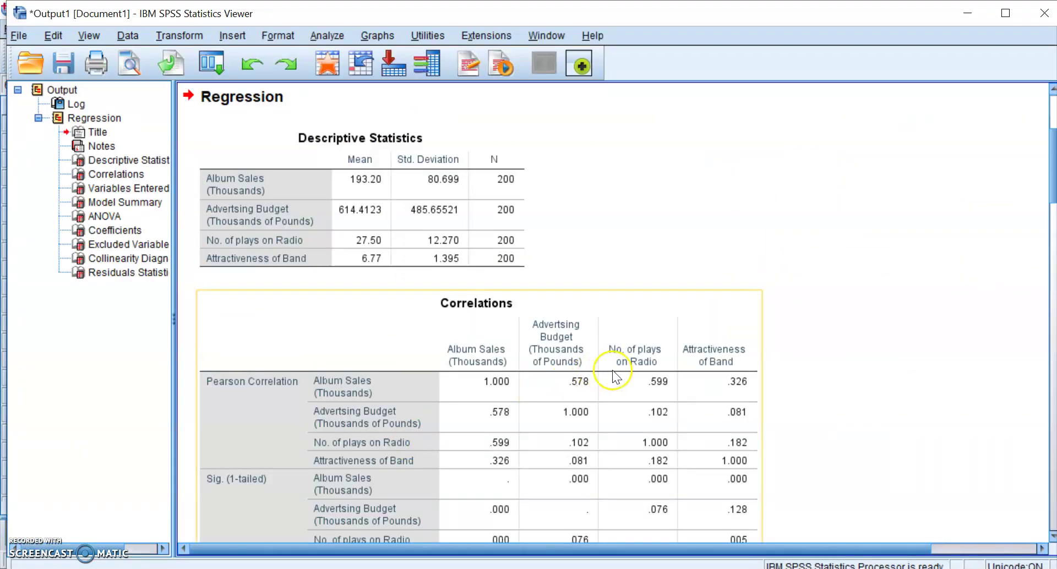
{"action": "scroll", "coordinate": [783, 286], "scroll_direction": "down", "scroll_amount": 20}
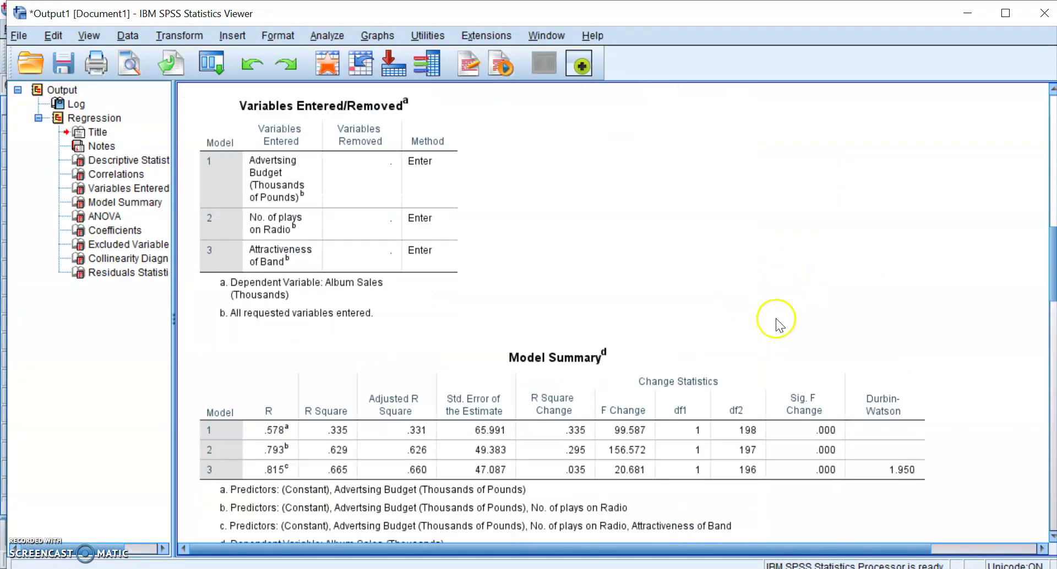
{"action": "scroll", "coordinate": [776, 323], "scroll_direction": "down", "scroll_amount": 15}
{"action": "scroll", "coordinate": [793, 324], "scroll_direction": "up", "scroll_amount": 15}
{"action": "scroll", "coordinate": [797, 328], "scroll_direction": "up", "scroll_amount": 15}
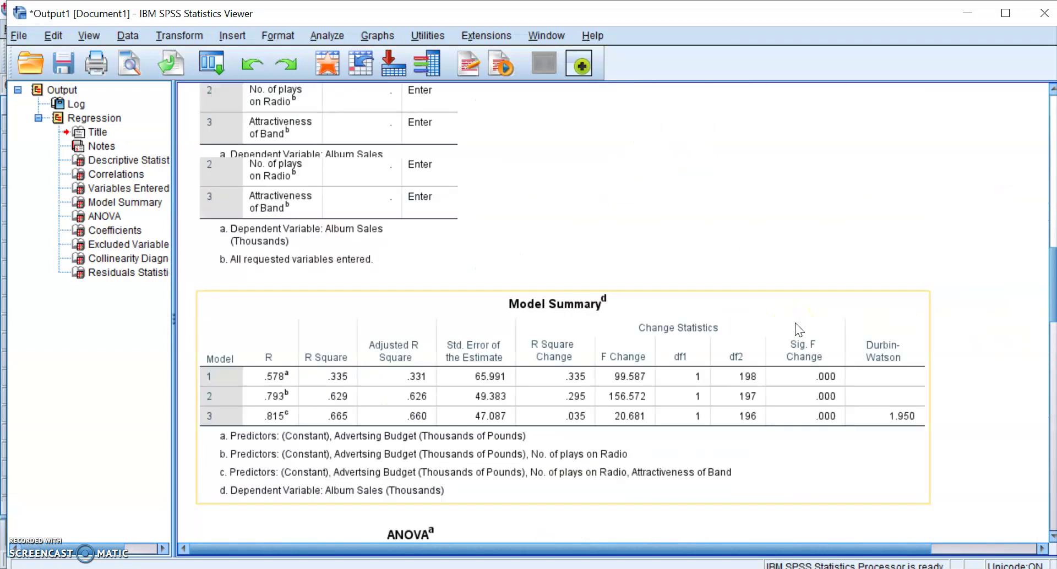
{"action": "scroll", "coordinate": [795, 323], "scroll_direction": "up", "scroll_amount": 10}
{"action": "scroll", "coordinate": [795, 322], "scroll_direction": "down", "scroll_amount": 12}
{"action": "left_click", "coordinate": [794, 350]}
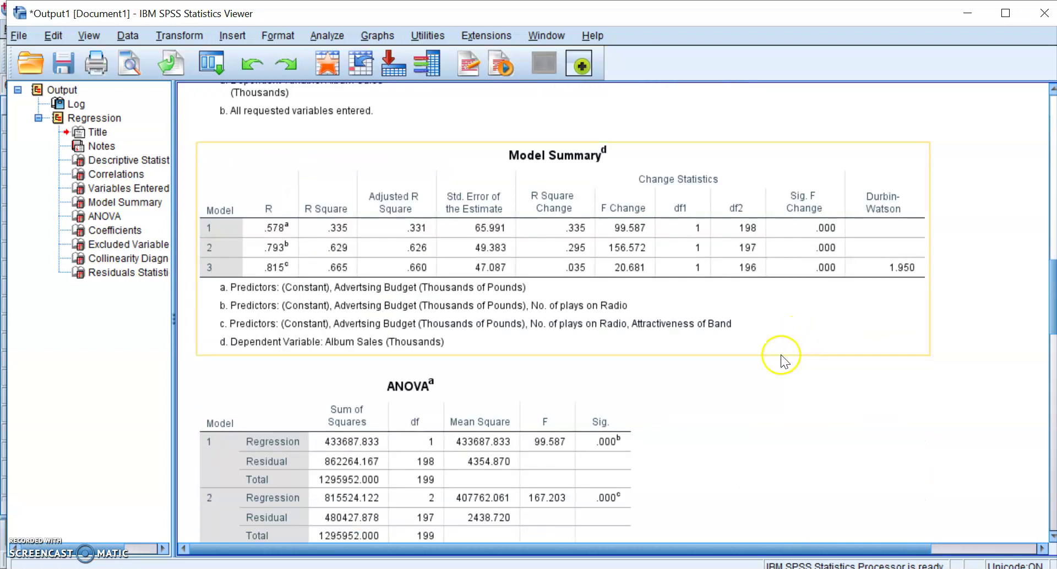
{"action": "left_click", "coordinate": [571, 263]}
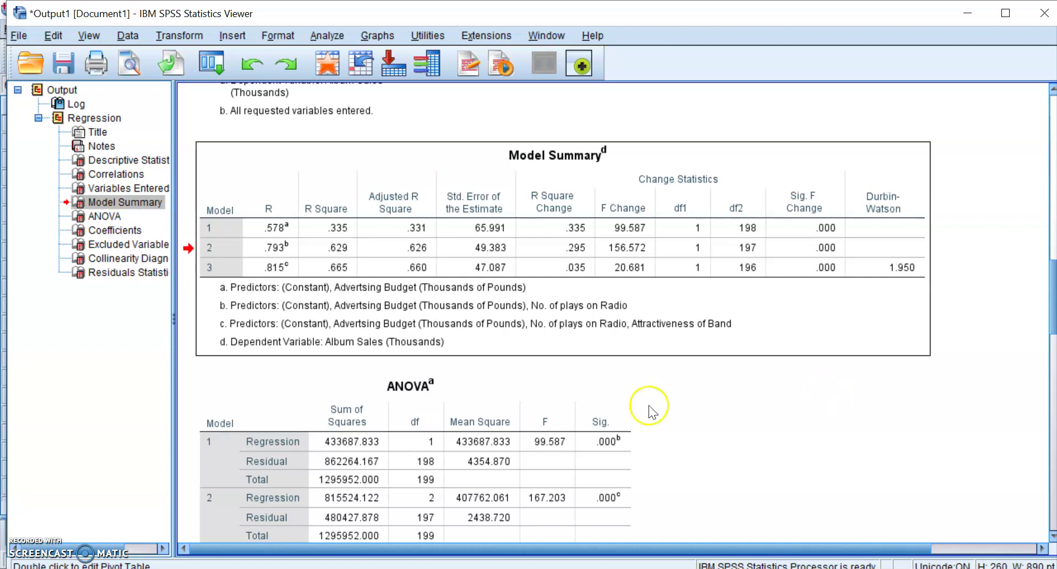
{"action": "left_click", "coordinate": [327, 568]}
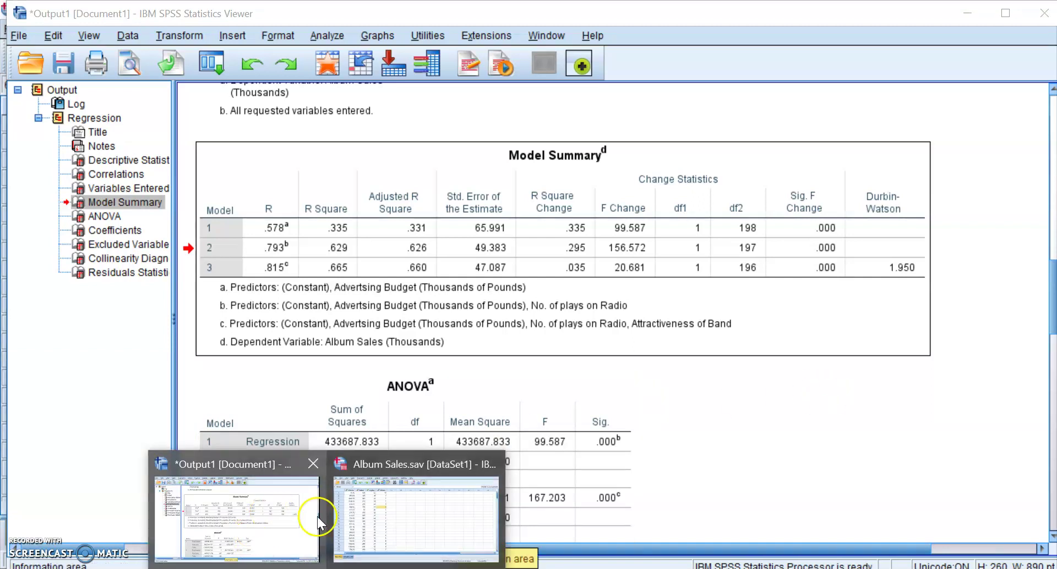
- Return to the Album Sales data editor, close a reopened Linear Regression dialog, and list recent dialogs
{"action": "left_click", "coordinate": [366, 520]}
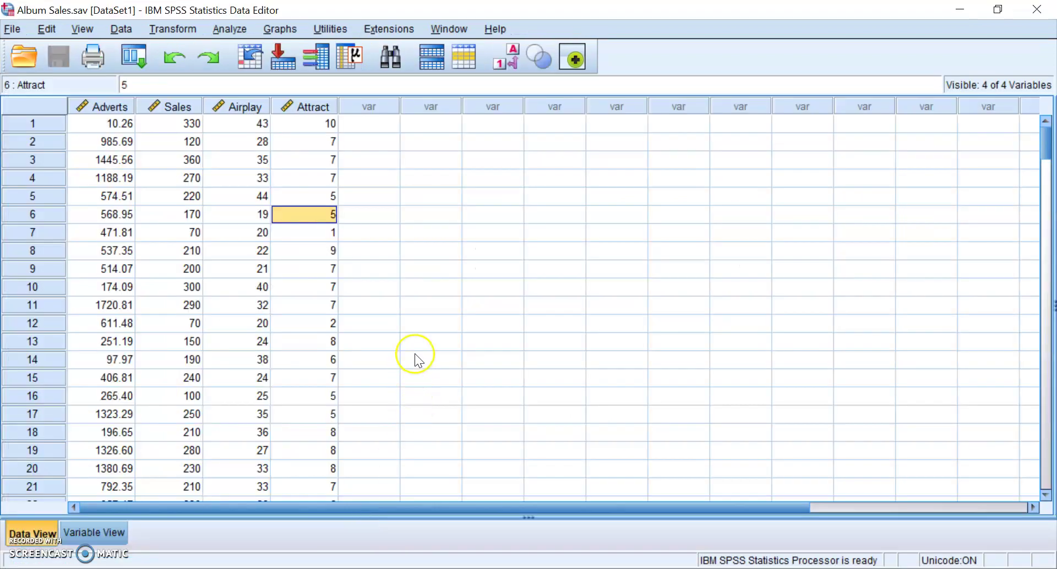
{"action": "left_click", "coordinate": [228, 28]}
{"action": "mouse_move", "coordinate": [306, 209]}
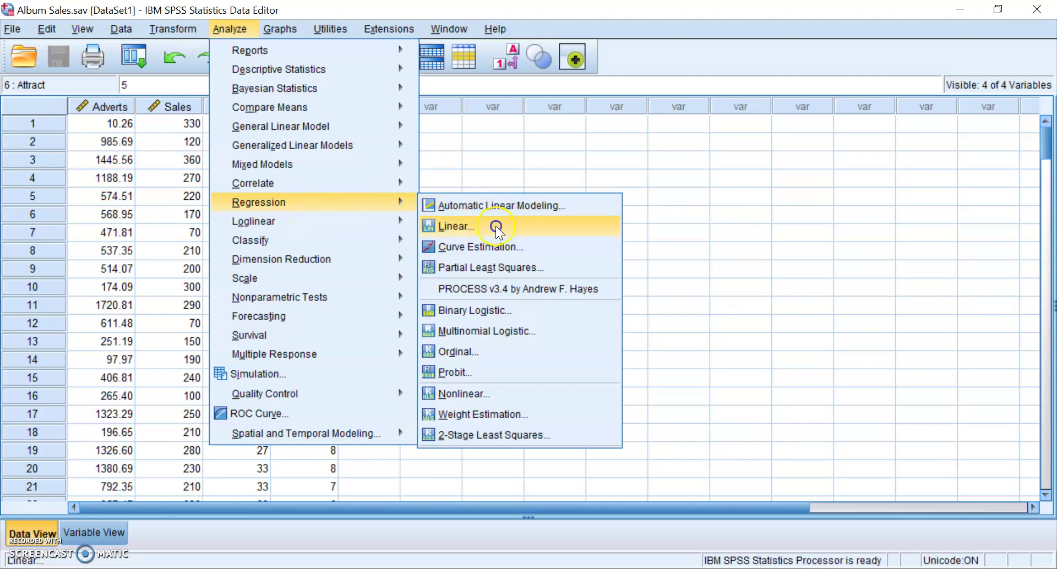
{"action": "left_click", "coordinate": [449, 225]}
{"action": "left_click", "coordinate": [695, 115]}
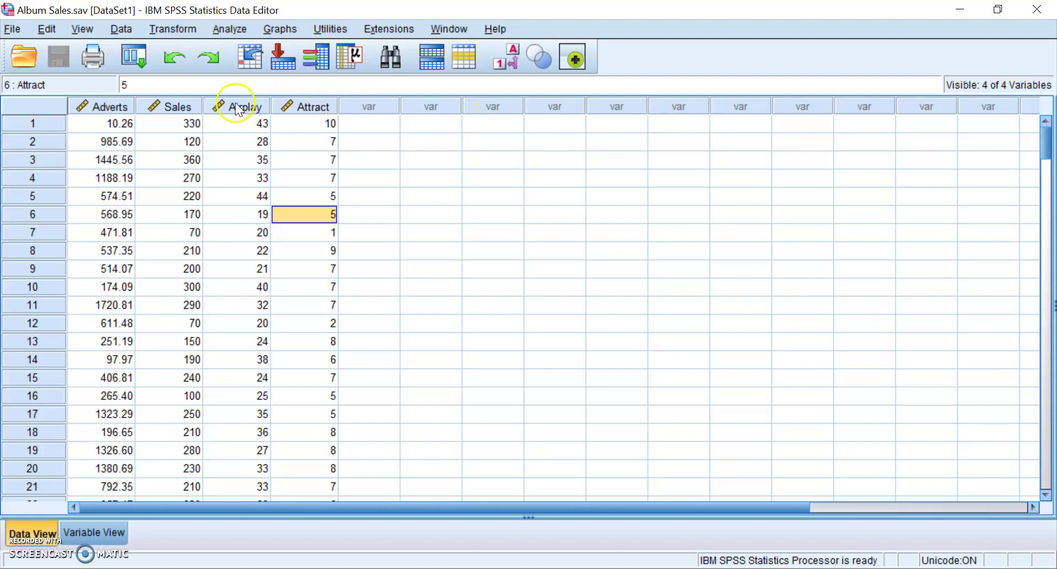
{"action": "left_click", "coordinate": [141, 59]}
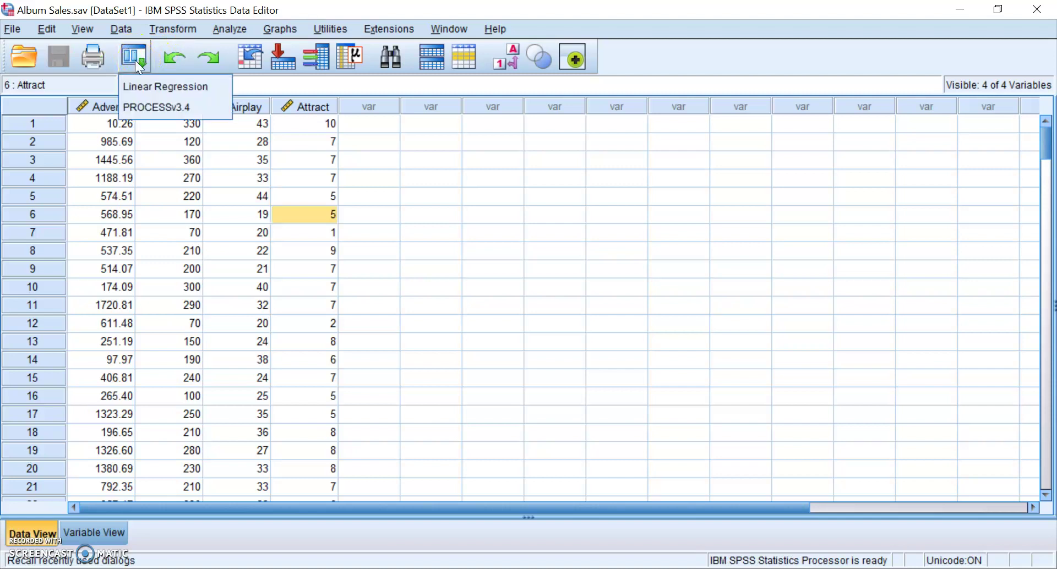
- Reopen Linear Regression with the previous variables and bring up its Plots options
{"action": "left_click", "coordinate": [158, 89]}
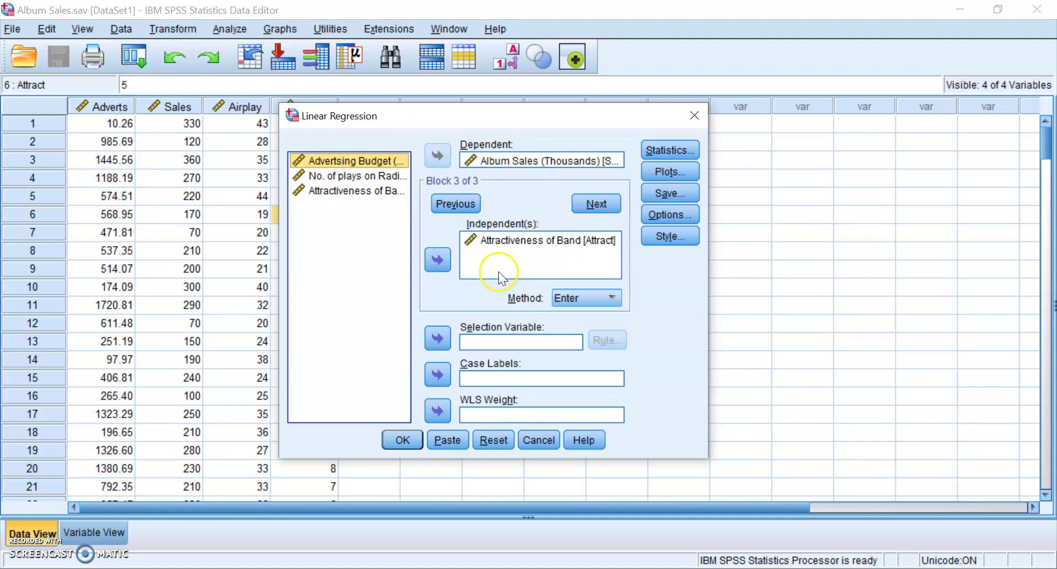
{"action": "left_click", "coordinate": [684, 179]}
{"action": "left_click_drag", "start_coordinate": [617, 130], "coordinate": [528, 165]}
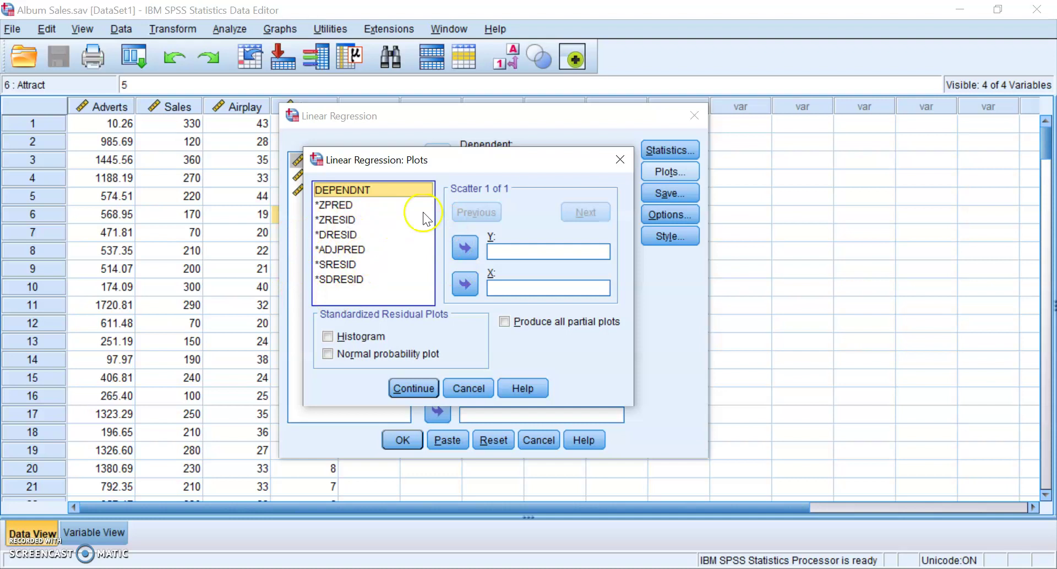
- Plot *ZRESID on the Y axis against *ZPRED on the X axis
{"action": "left_click", "coordinate": [337, 205]}
{"action": "left_click", "coordinate": [348, 207]}
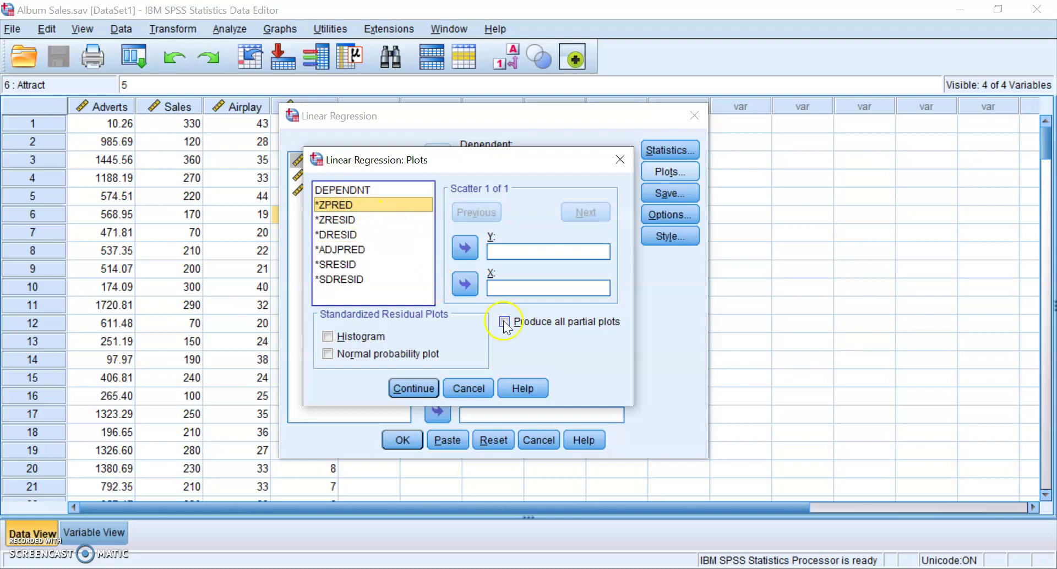
{"action": "left_click", "coordinate": [466, 285]}
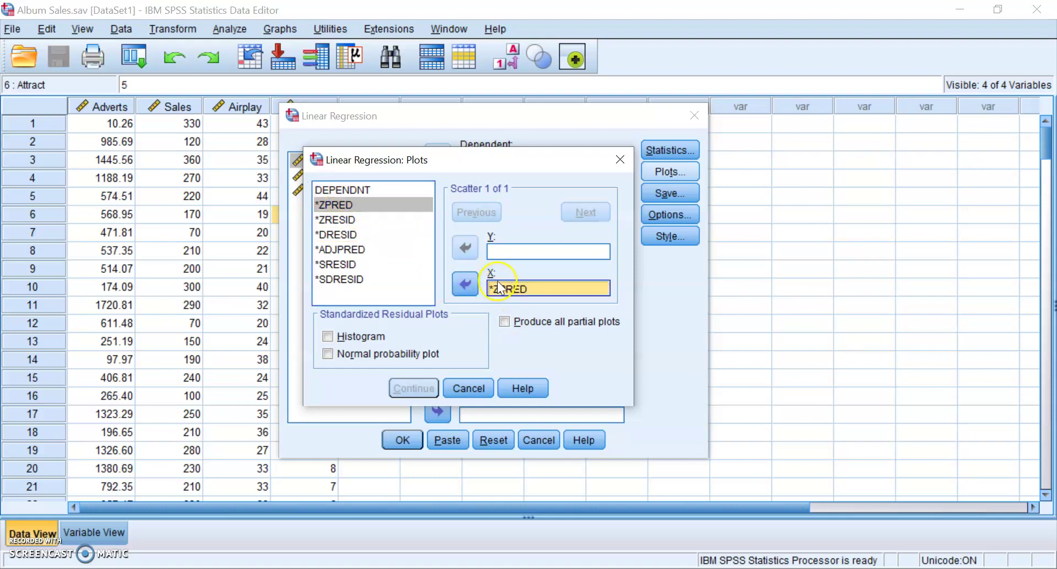
{"action": "left_click", "coordinate": [385, 221]}
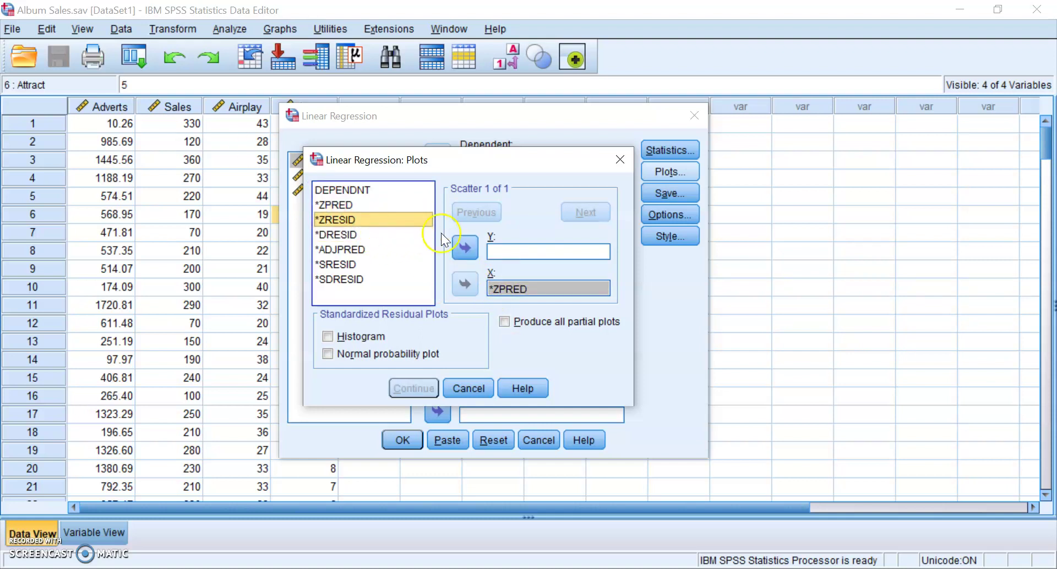
{"action": "left_click", "coordinate": [465, 248]}
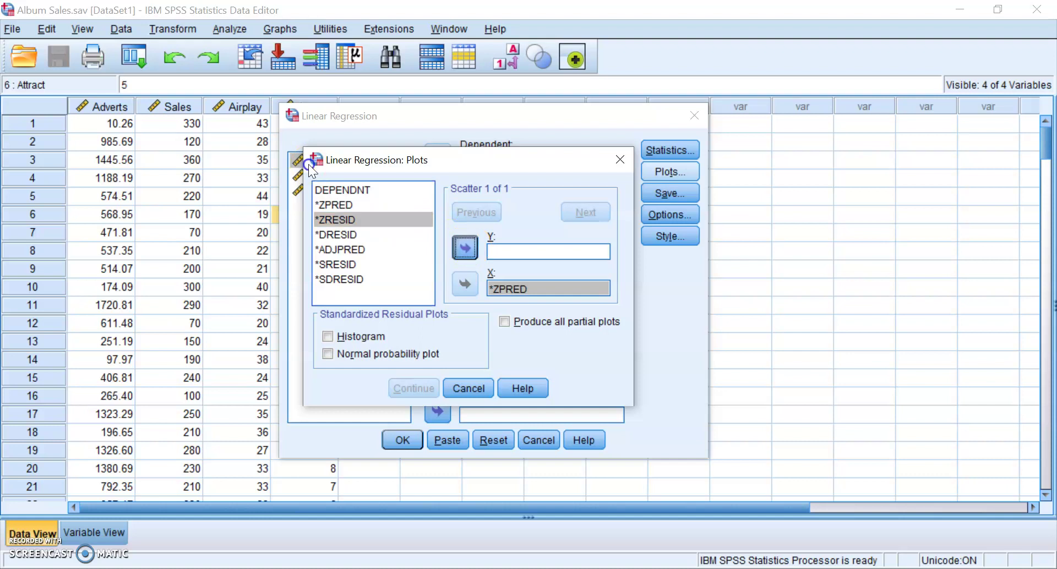
{"action": "left_click", "coordinate": [498, 286]}
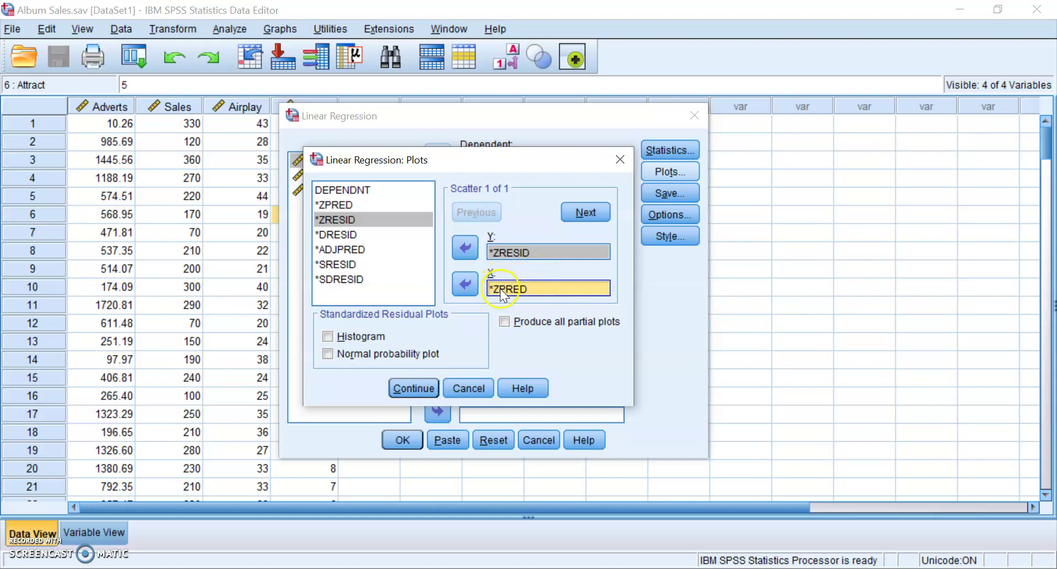
{"action": "left_click", "coordinate": [510, 255]}
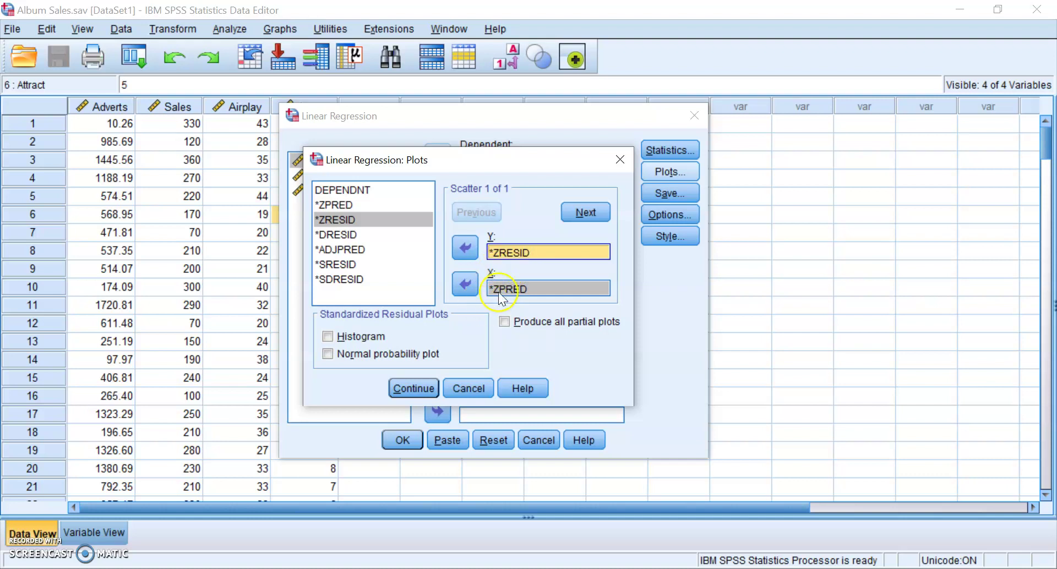
- Add a standardized residual histogram and all partial plots, and confirm the plot settings
{"action": "left_click", "coordinate": [361, 337]}
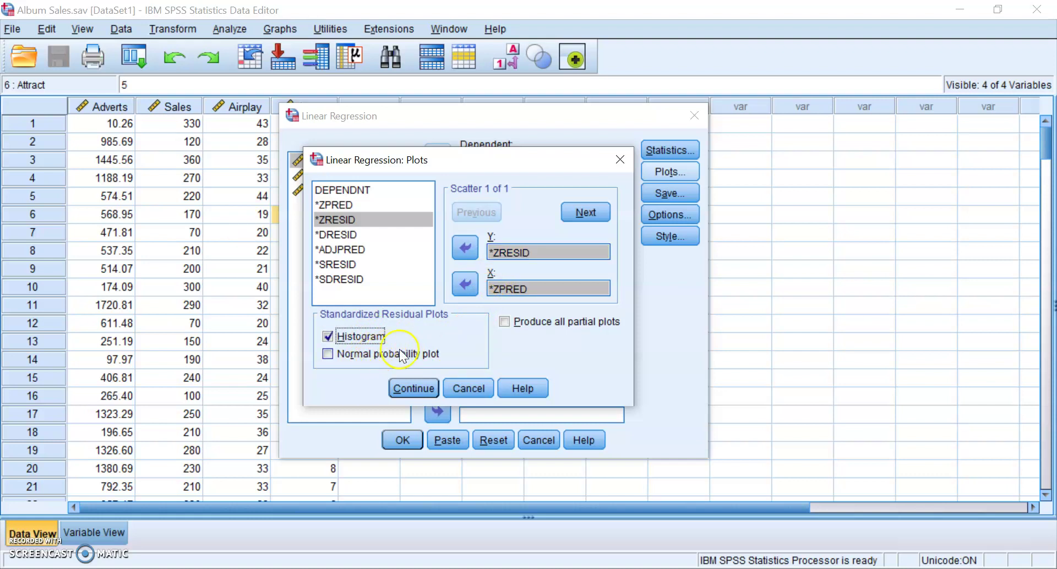
{"action": "left_click", "coordinate": [559, 331]}
{"action": "left_click", "coordinate": [550, 356]}
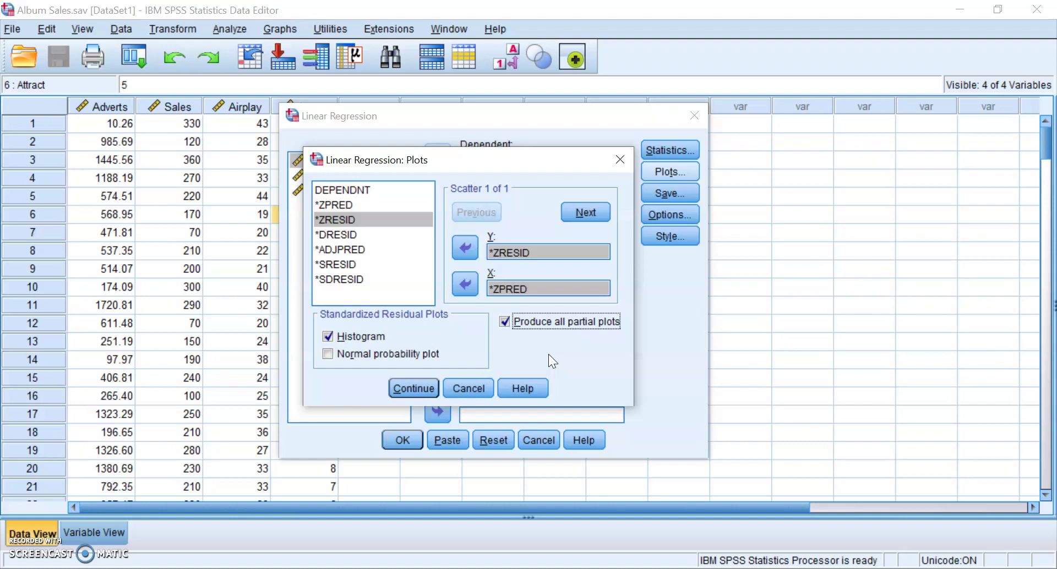
{"action": "left_click", "coordinate": [414, 388]}
- Run the regression and scroll down to the histogram and ZRESID-by-ZPRED scatterplot
{"action": "left_click", "coordinate": [400, 443]}
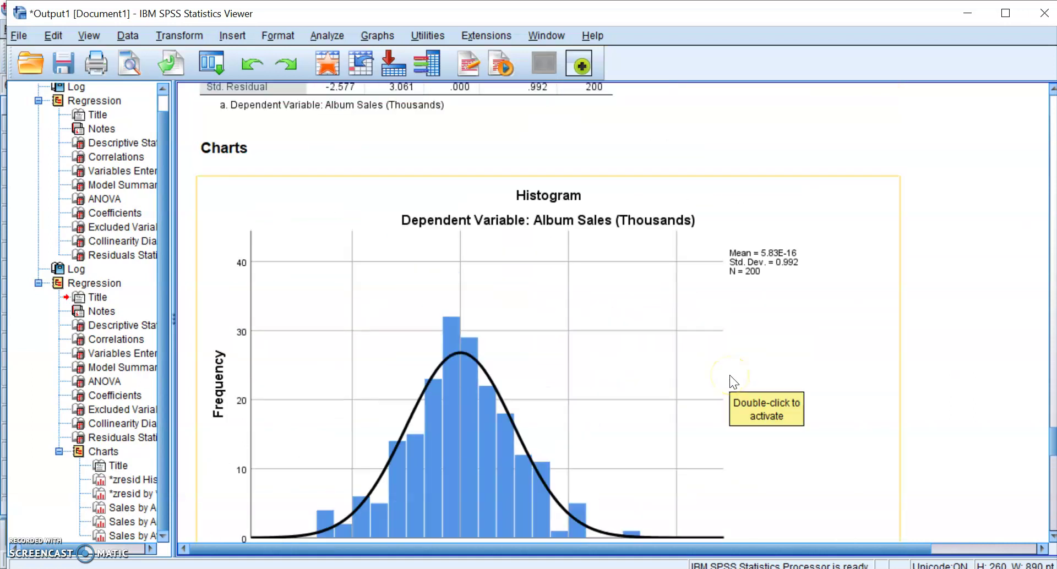
{"action": "scroll", "coordinate": [729, 375], "scroll_direction": "down", "scroll_amount": 4}
{"action": "scroll", "coordinate": [729, 375], "scroll_direction": "down", "scroll_amount": 5}
{"action": "left_click", "coordinate": [676, 378]}
{"action": "left_click", "coordinate": [622, 342]}
{"action": "left_click", "coordinate": [633, 464]}
{"action": "left_click", "coordinate": [623, 483]}
{"action": "left_click", "coordinate": [492, 348]}
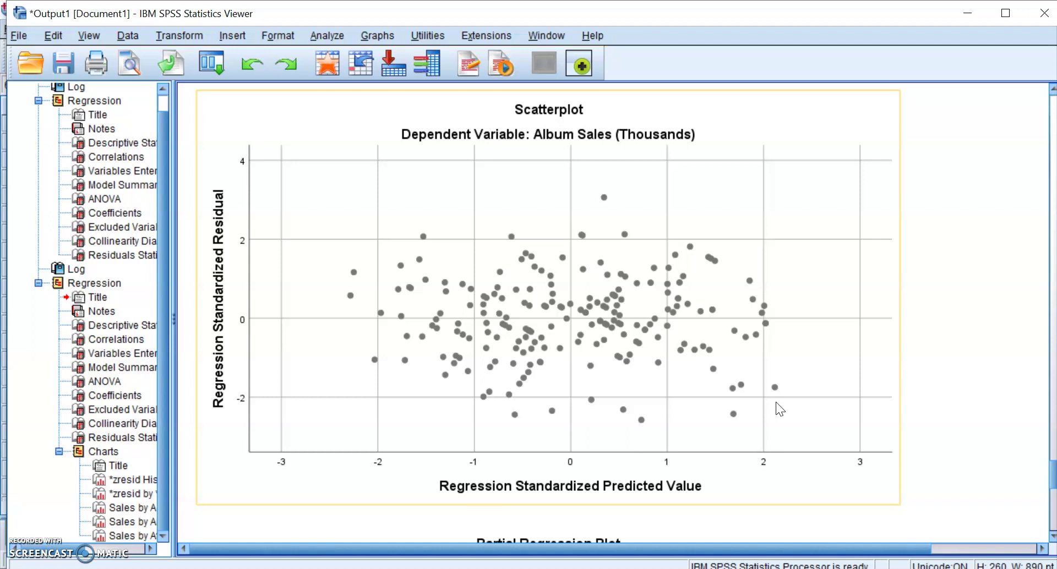
{"action": "scroll", "coordinate": [779, 409], "scroll_direction": "down", "scroll_amount": 10}
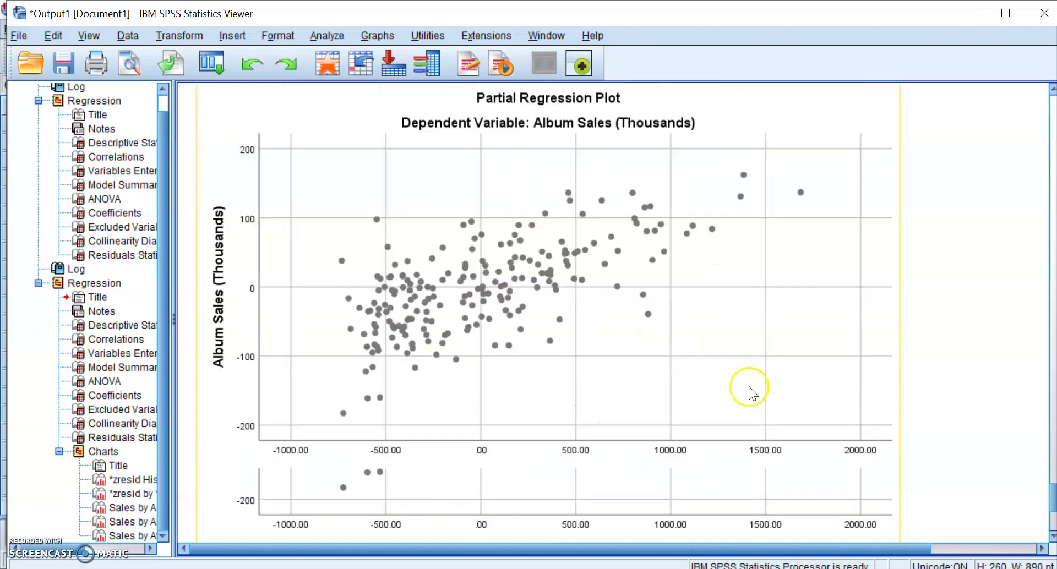
{"action": "scroll", "coordinate": [735, 392], "scroll_direction": "up", "scroll_amount": 5}
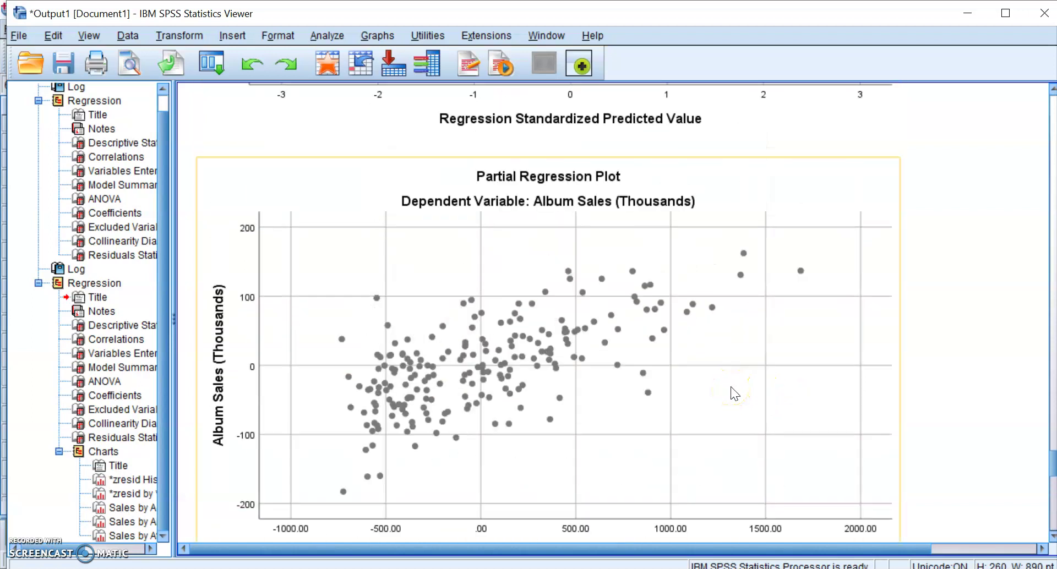
{"action": "scroll", "coordinate": [735, 392], "scroll_direction": "down", "scroll_amount": 2}
{"action": "scroll", "coordinate": [373, 303], "scroll_direction": "up", "scroll_amount": 1}
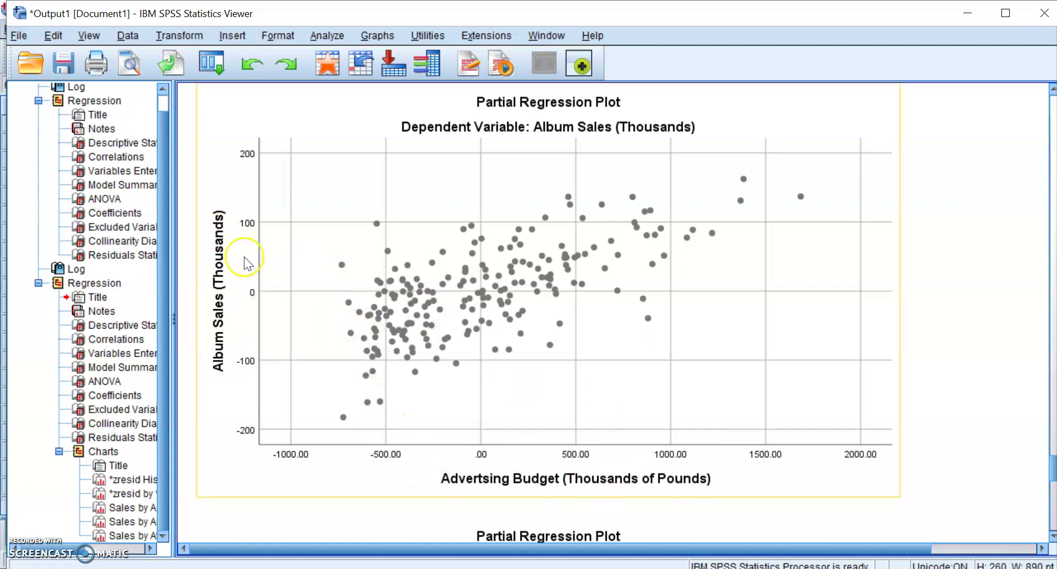
{"action": "scroll", "coordinate": [372, 323], "scroll_direction": "down", "scroll_amount": 8}
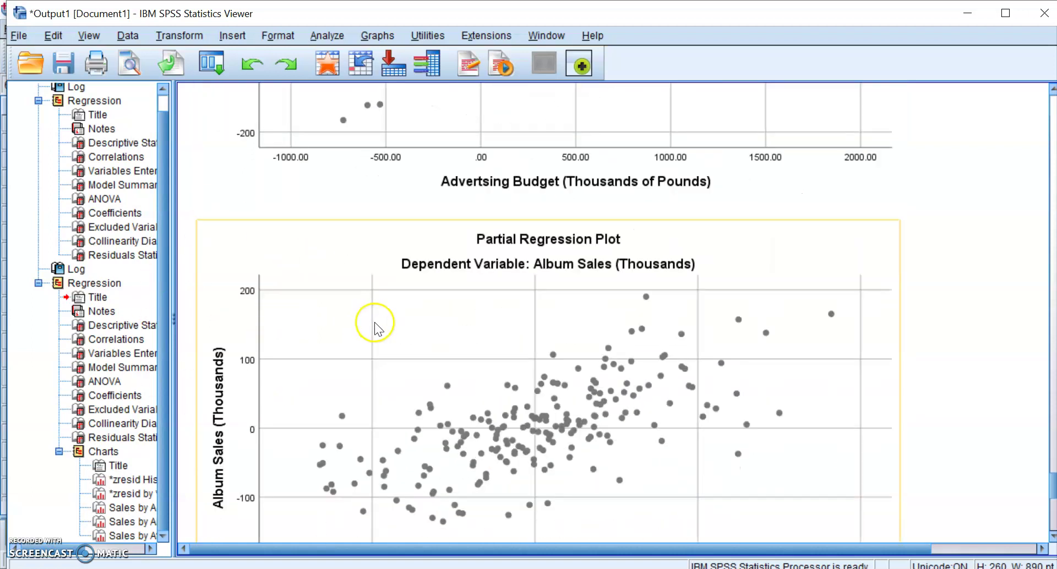
{"action": "scroll", "coordinate": [375, 325], "scroll_direction": "down", "scroll_amount": 5}
{"action": "scroll", "coordinate": [359, 331], "scroll_direction": "up", "scroll_amount": 15}
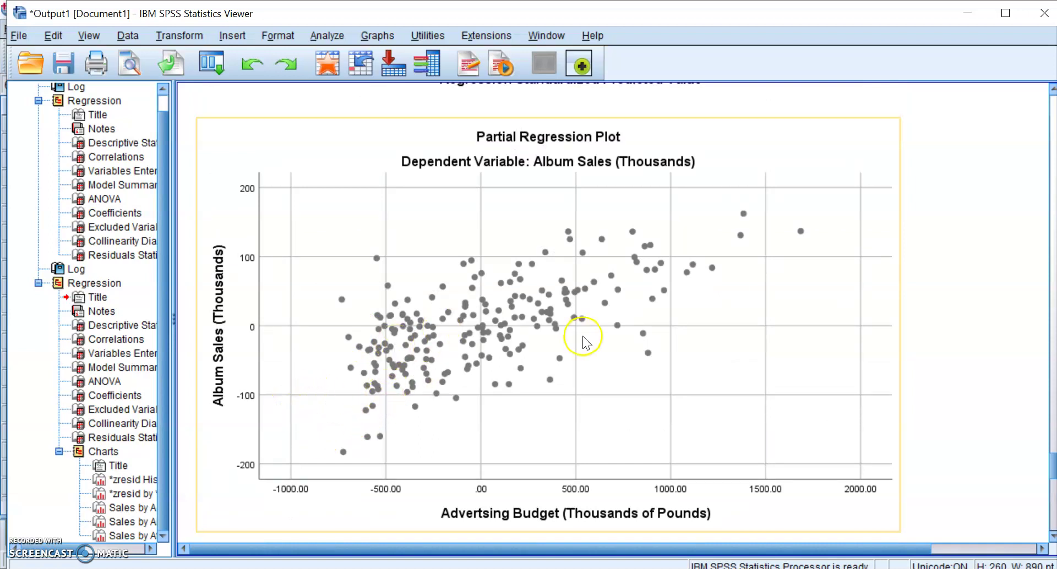
{"action": "scroll", "coordinate": [554, 327], "scroll_direction": "down", "scroll_amount": 5}
{"action": "scroll", "coordinate": [430, 348], "scroll_direction": "down", "scroll_amount": 8}
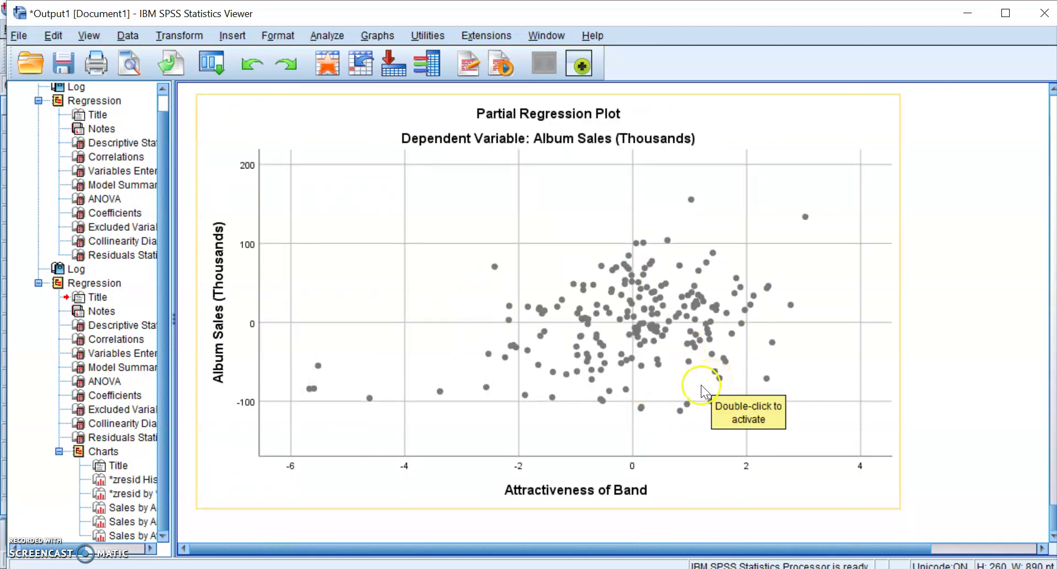
{"action": "scroll", "coordinate": [686, 402], "scroll_direction": "up", "scroll_amount": 20}
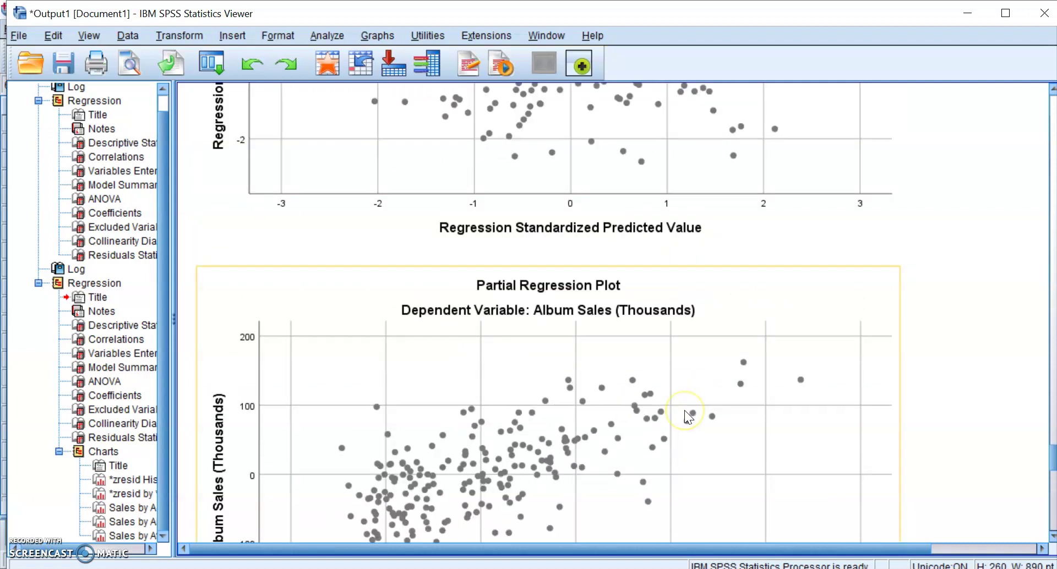
{"action": "scroll", "coordinate": [685, 411], "scroll_direction": "up", "scroll_amount": 15}
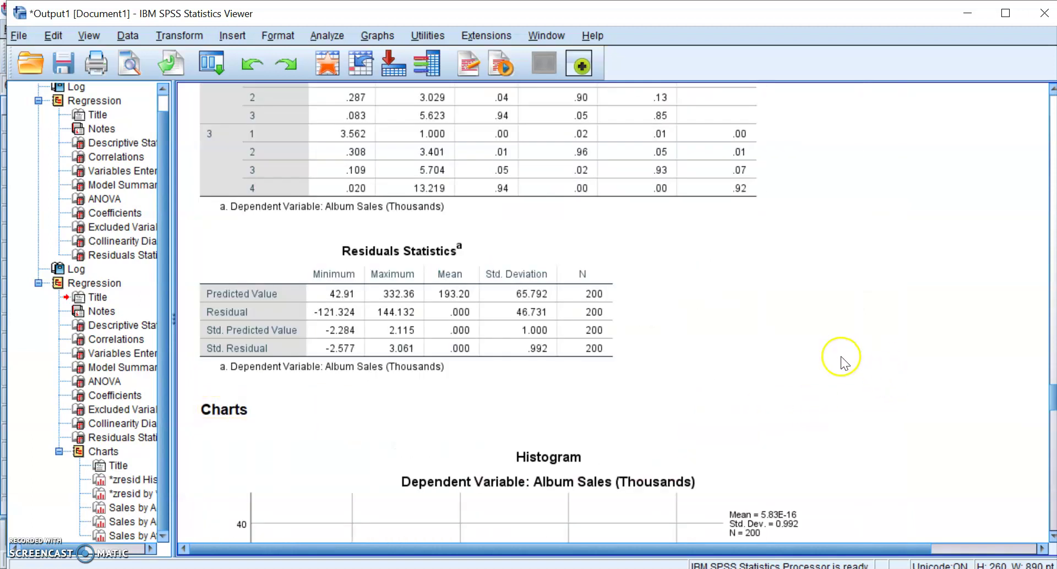
{"action": "scroll", "coordinate": [841, 362], "scroll_direction": "down", "scroll_amount": 12}
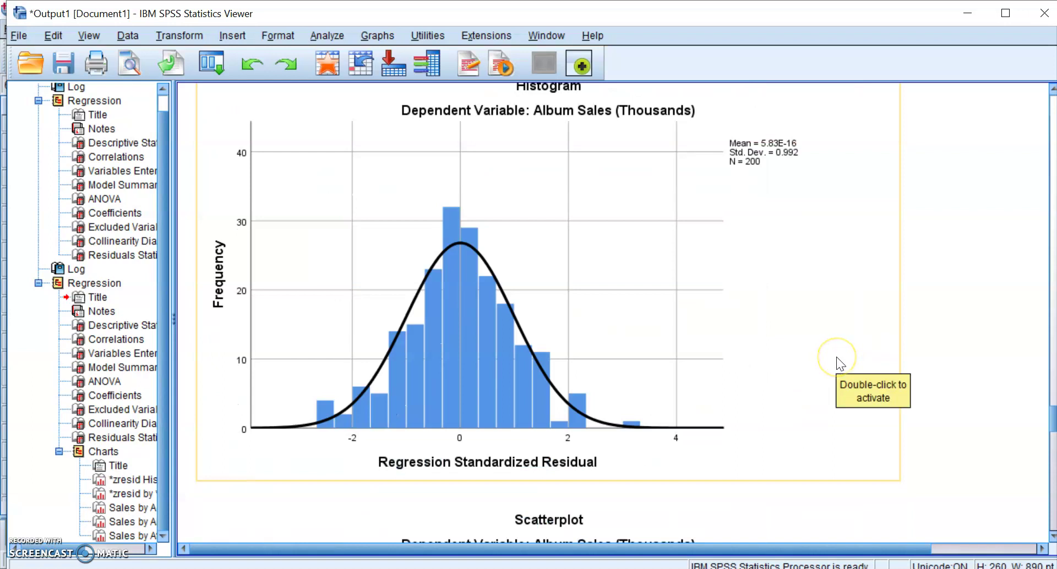